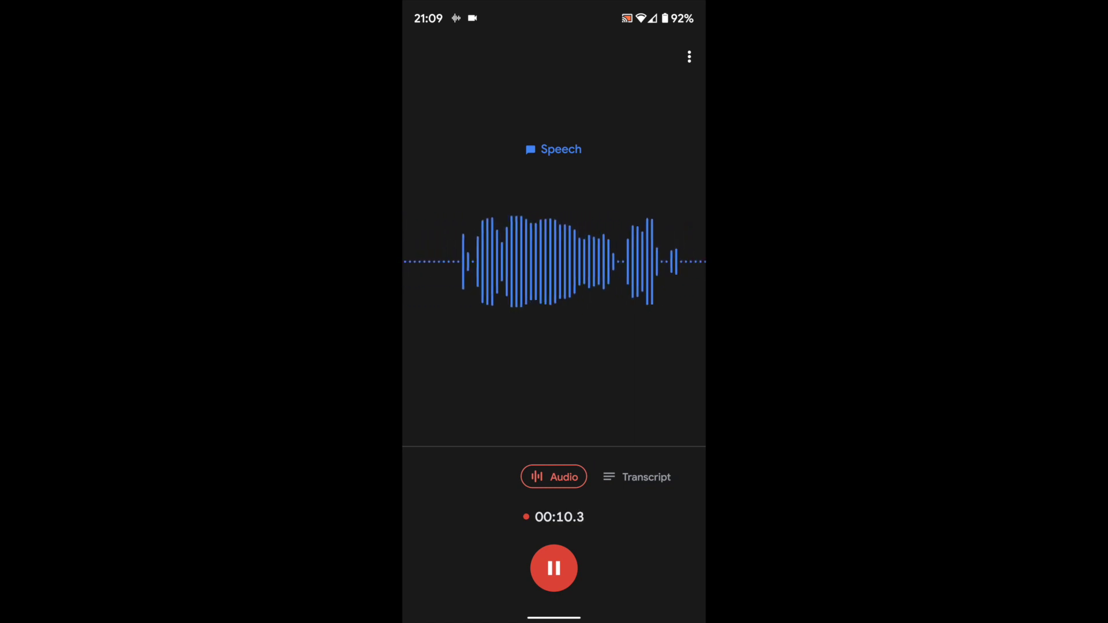
Record about 55 seconds of speech with a live English (US) transcript, then pause at 00:55.8
click(650, 480)
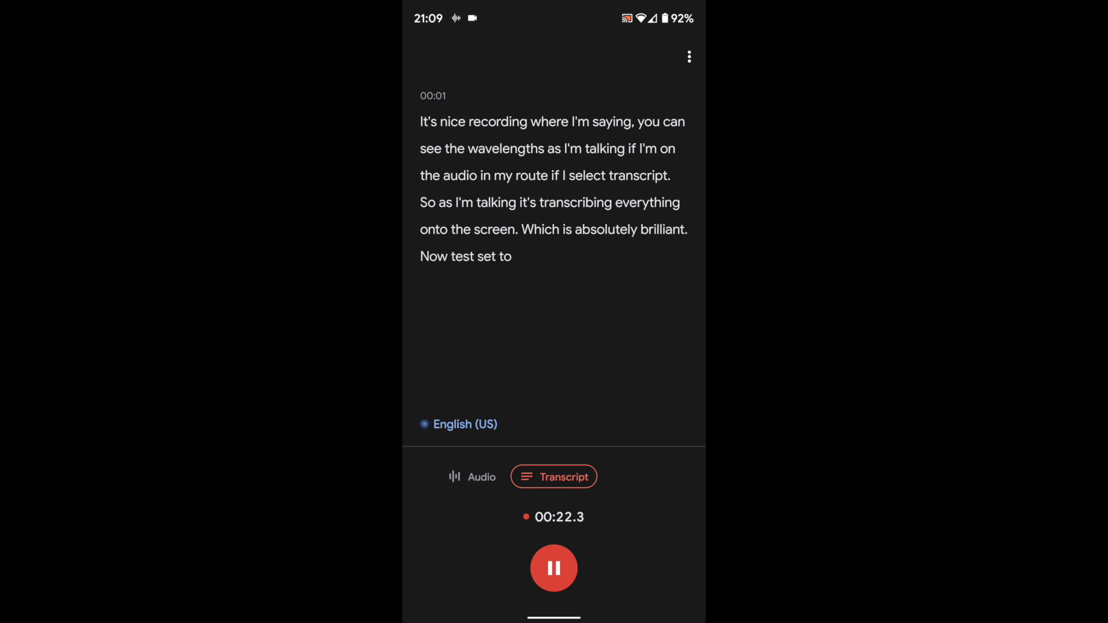
click(465, 424)
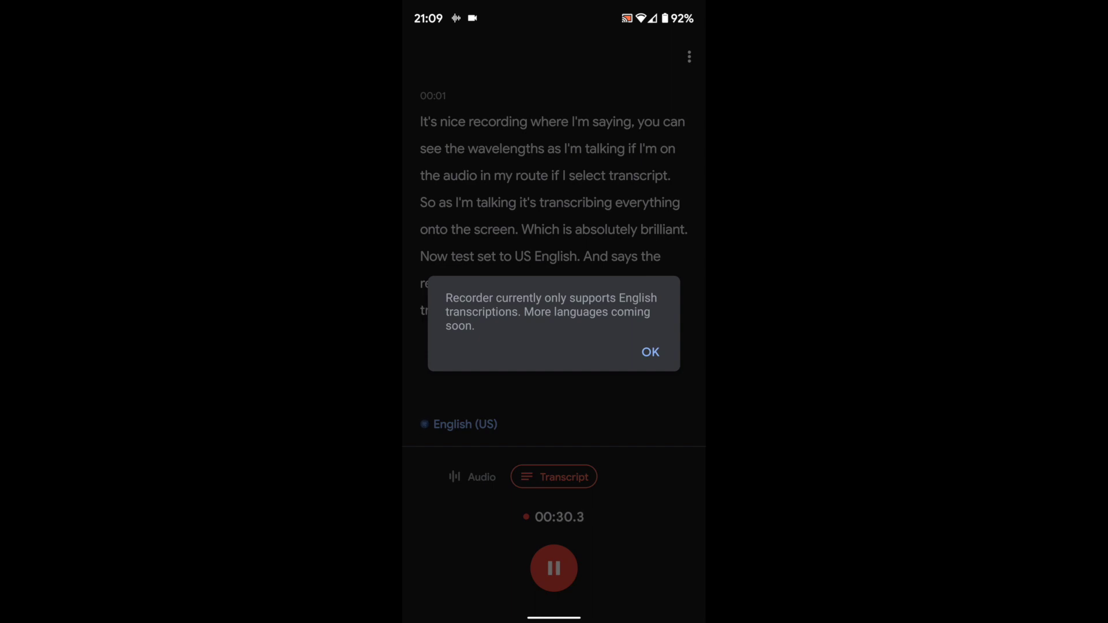
click(651, 353)
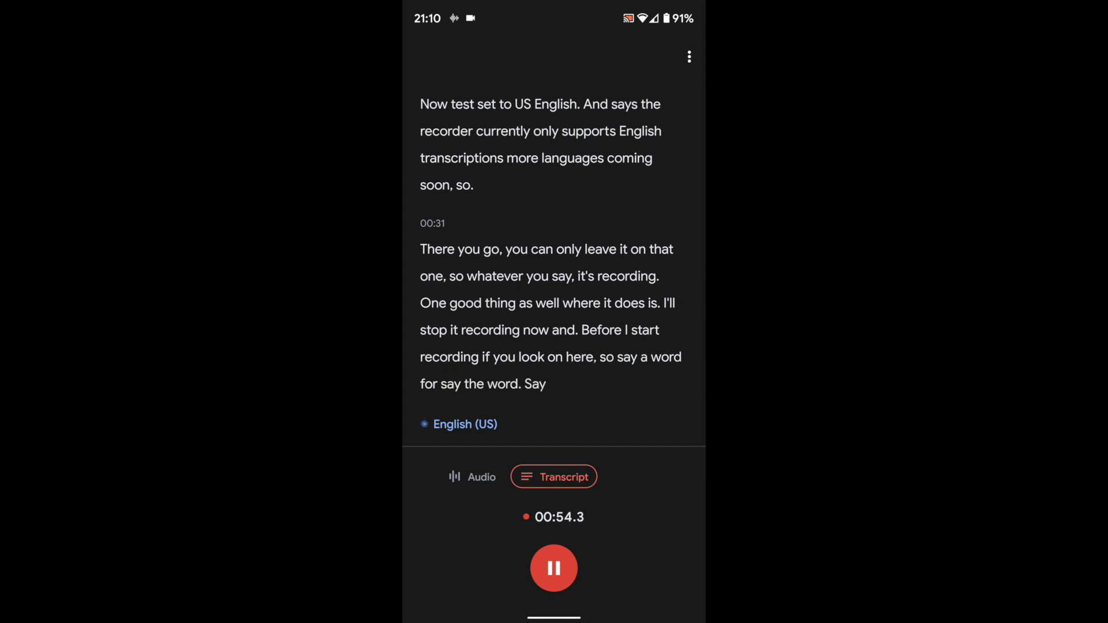
click(554, 568)
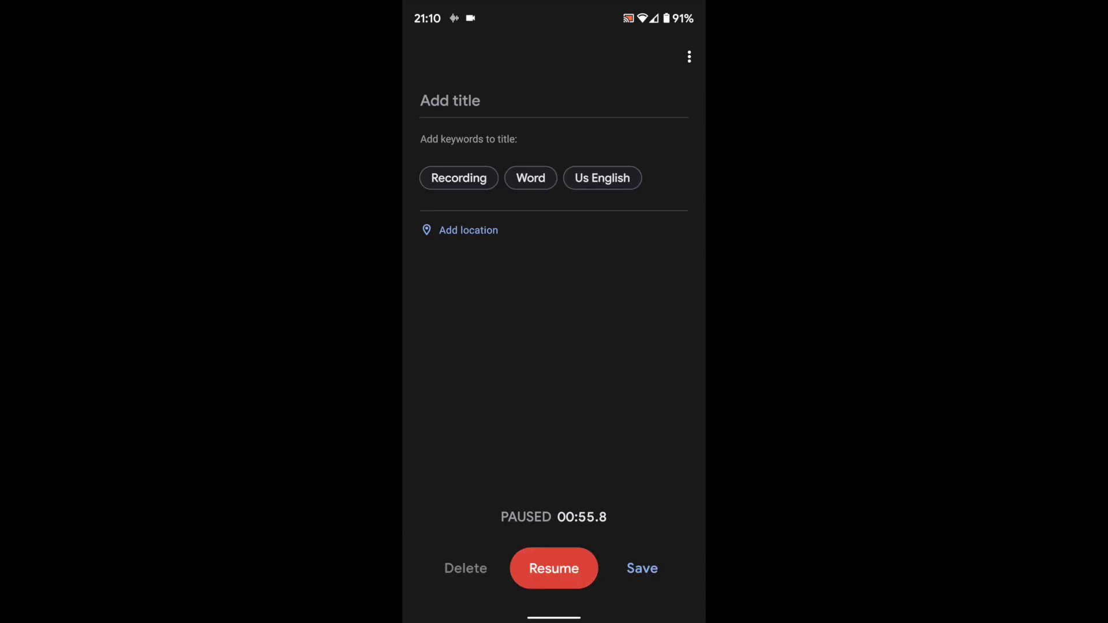
Title the recording 'Test recording' and save it
click(450, 100)
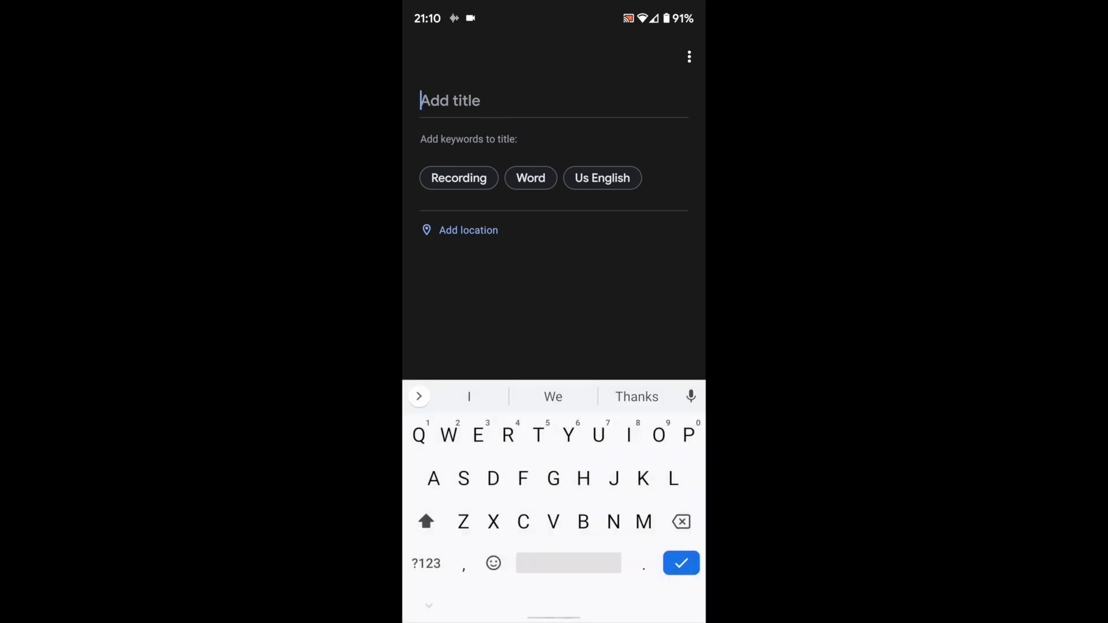
text(Test reco)
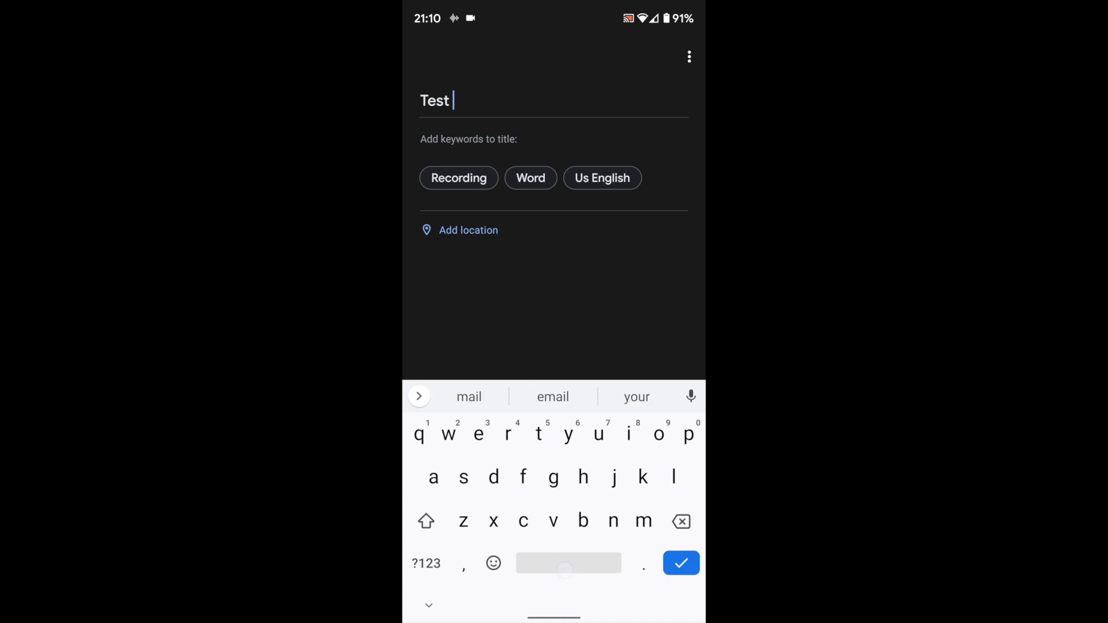
text(r)
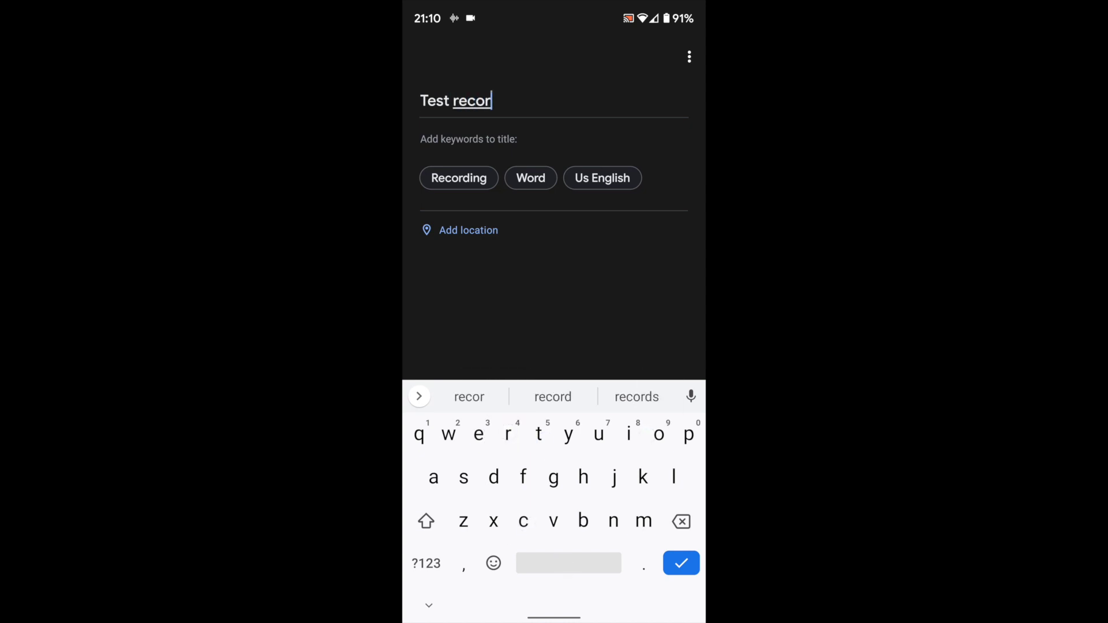
text(ding)
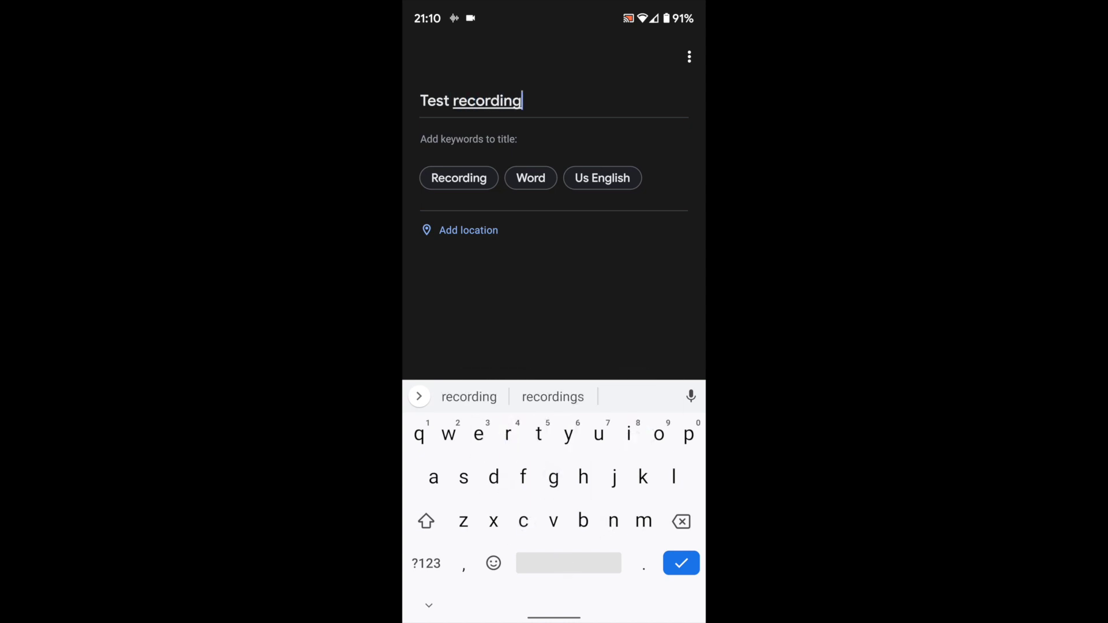
click(681, 563)
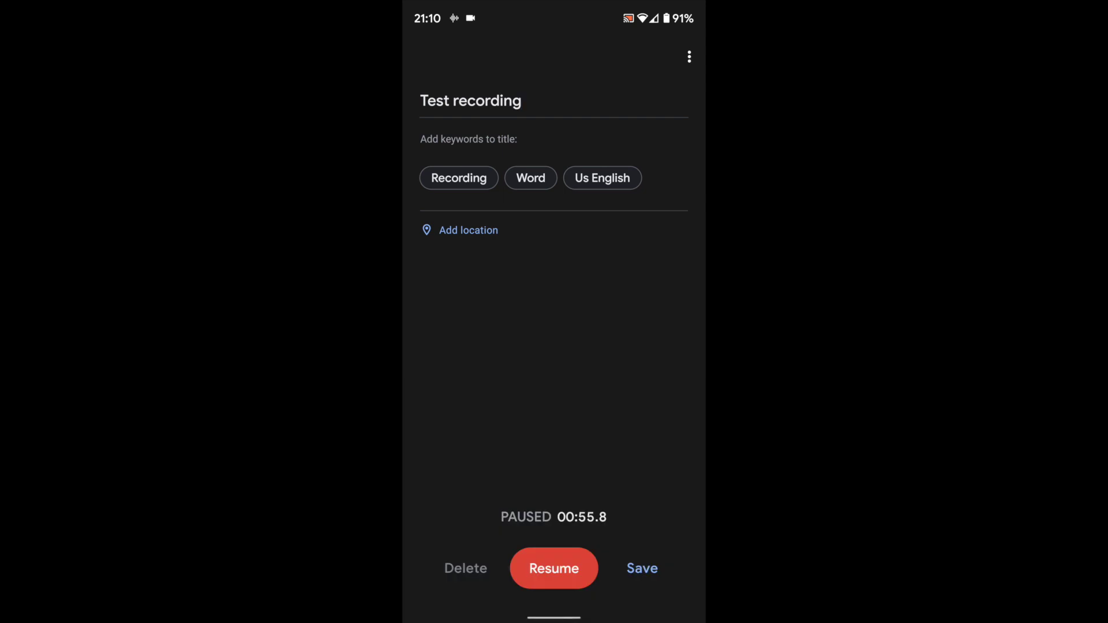
click(642, 569)
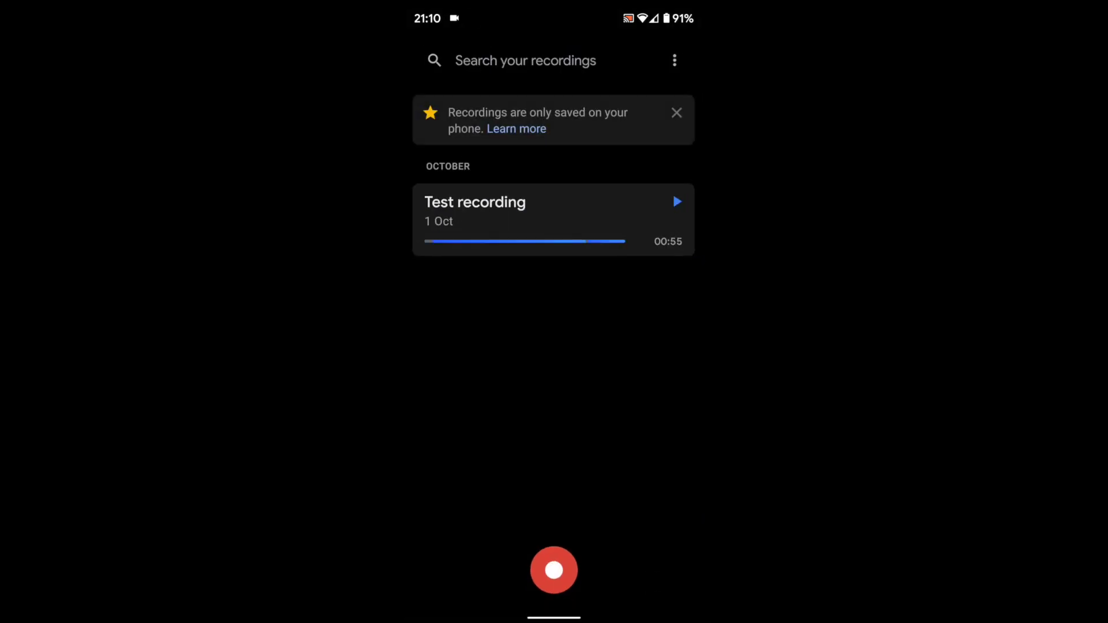
Search Test recording for 'say' (6 matches), then play and jump ahead to match 4
click(556, 212)
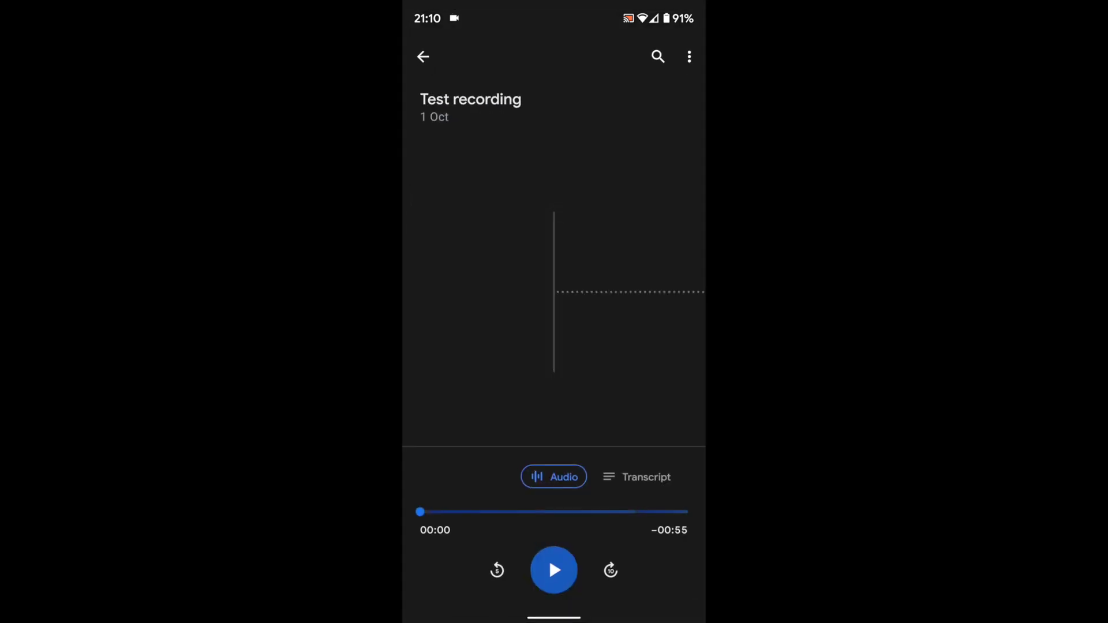
click(658, 56)
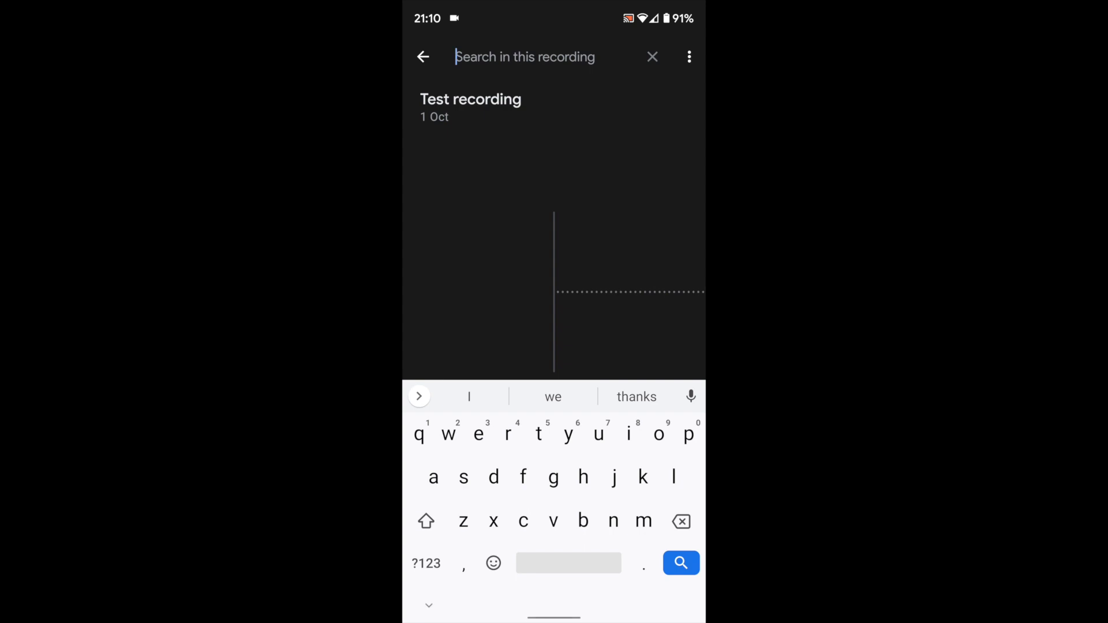
text(say)
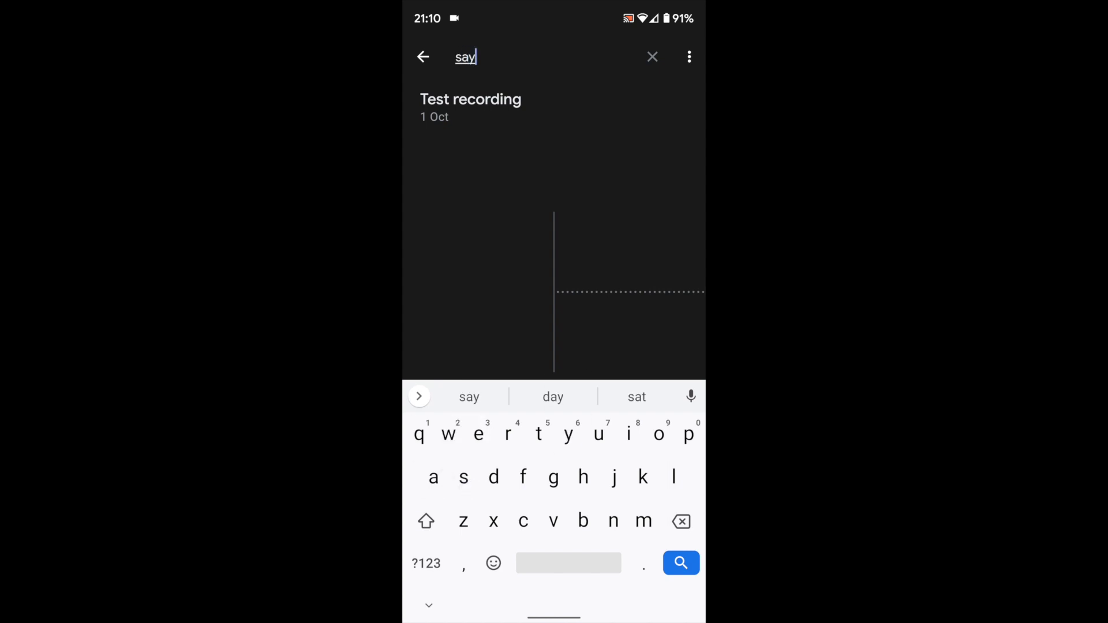
key(Return)
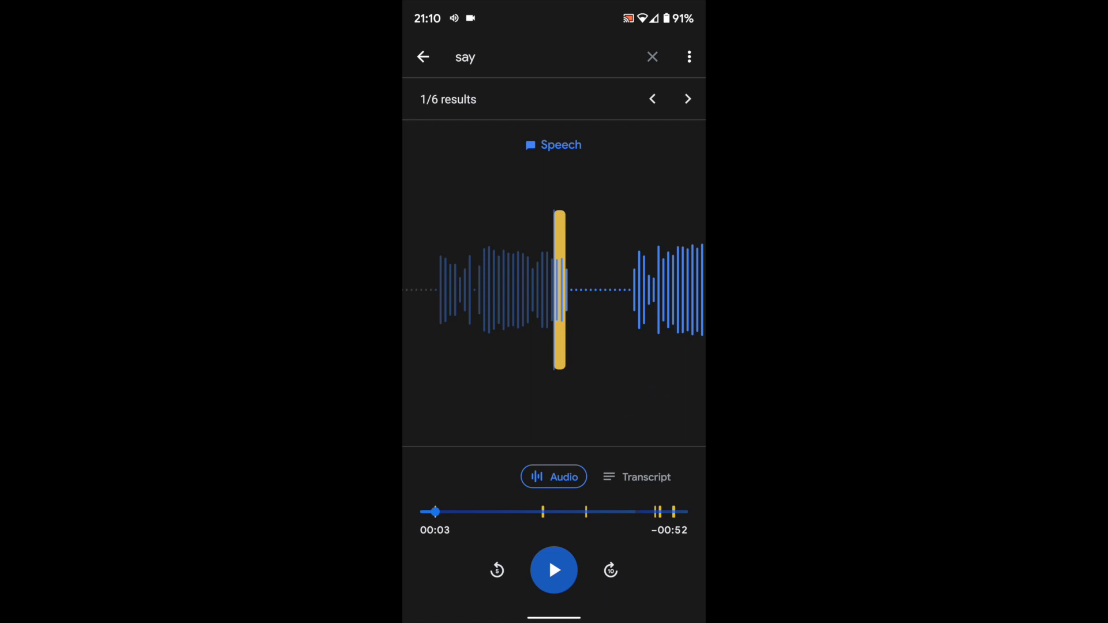
click(549, 557)
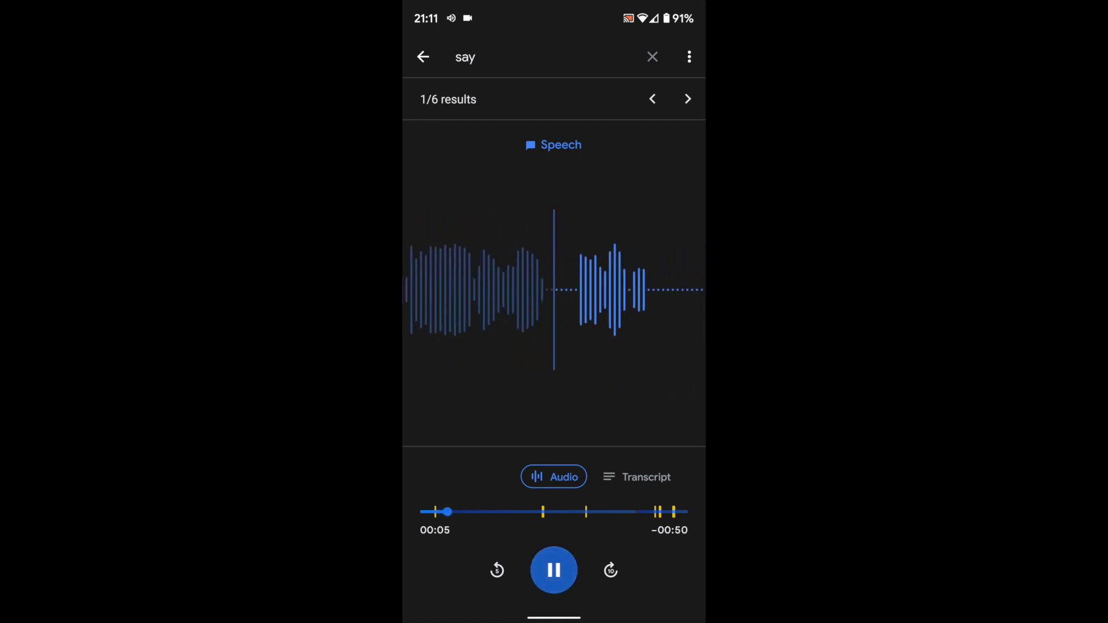
click(652, 511)
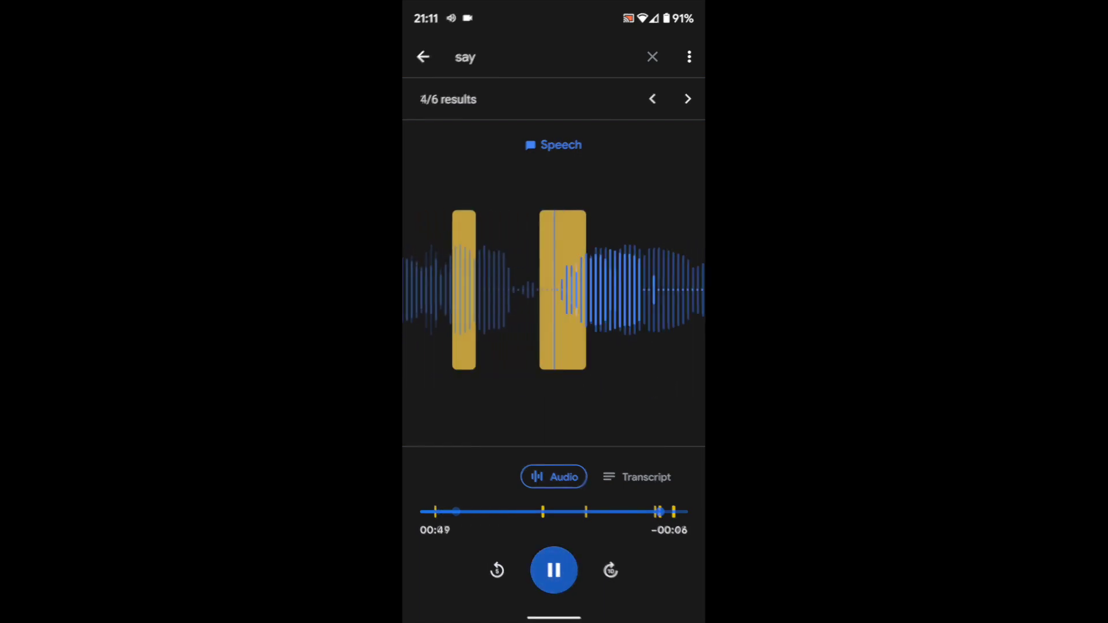